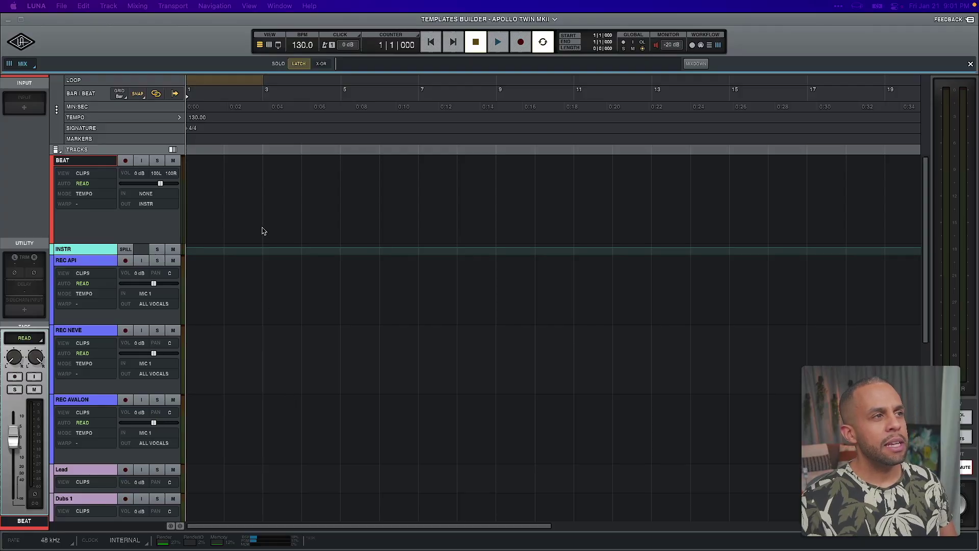
Step: Place the playhead at the start of bar 3 in the timeline ruler
click(262, 228)
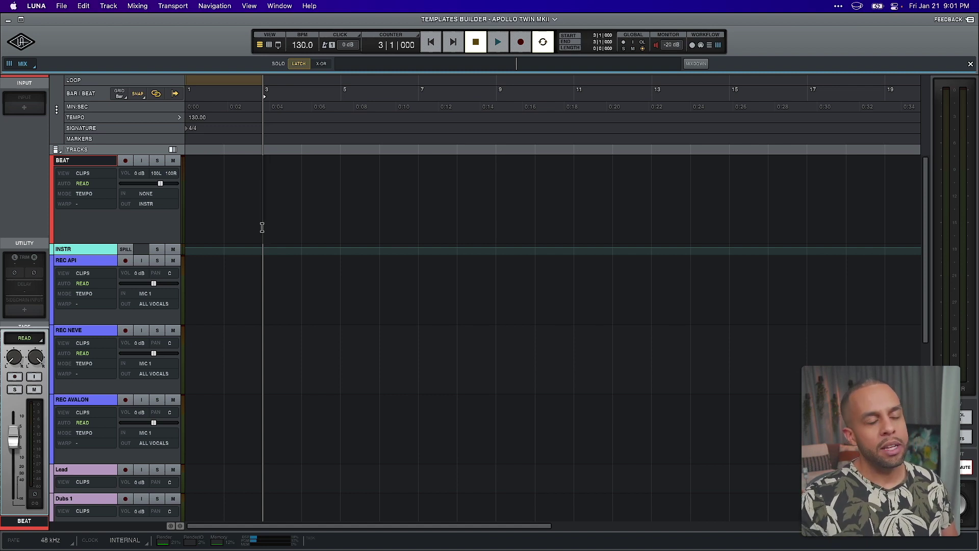
Step: Select the INSTR track, then the REC API track to show its MIC 1 input and Unison preamp settings
click(106, 249)
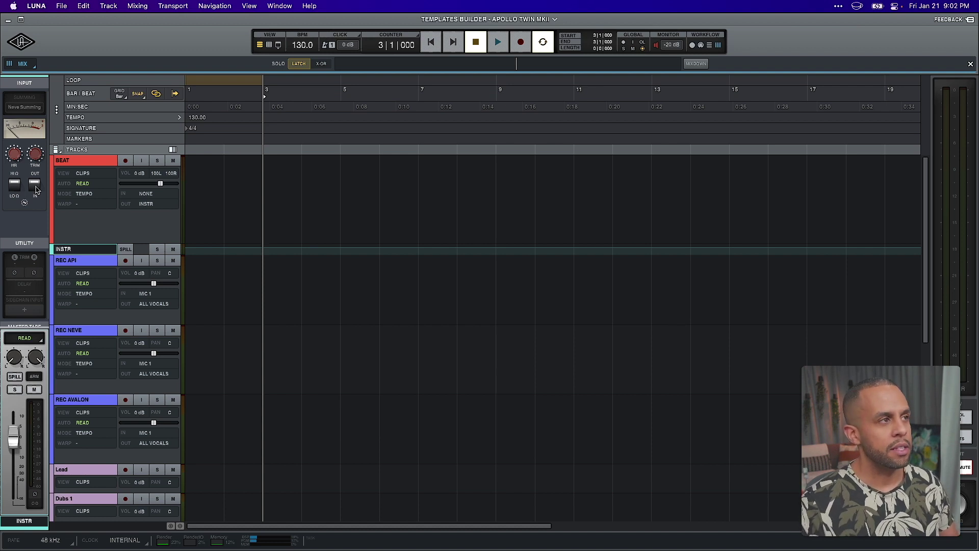
click(90, 260)
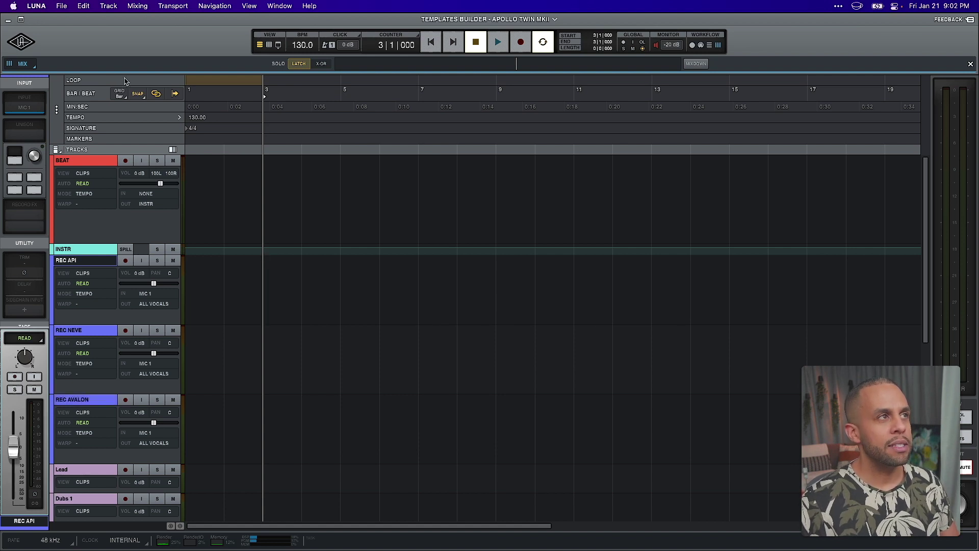
Step: Enable Console Tracking Mode from the Transport menu and switch to the mixer view with a taller fader section
click(179, 7)
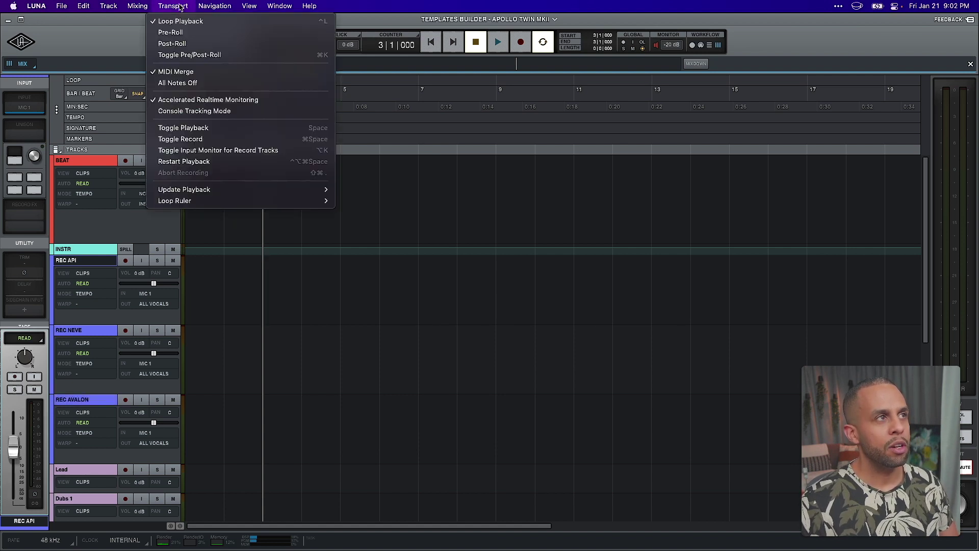
click(168, 112)
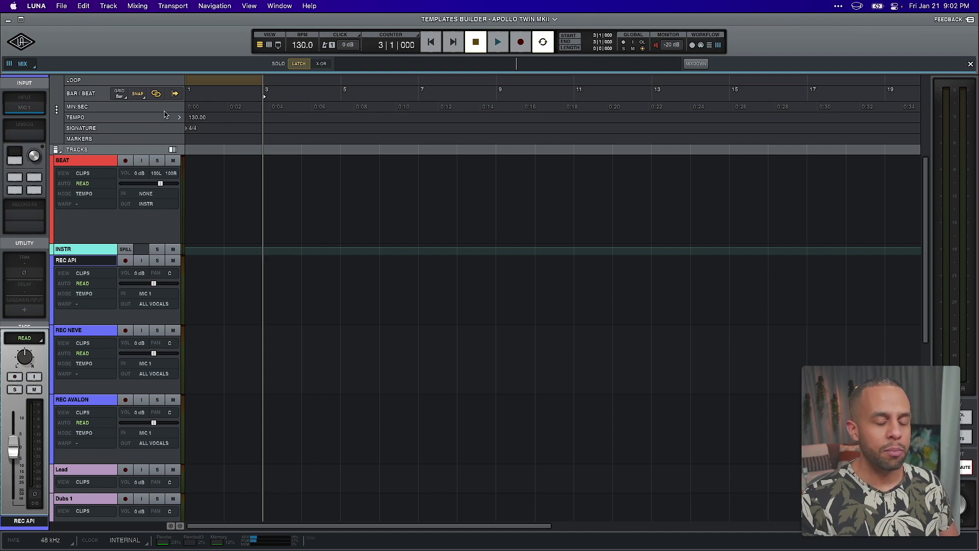
key(super+equal)
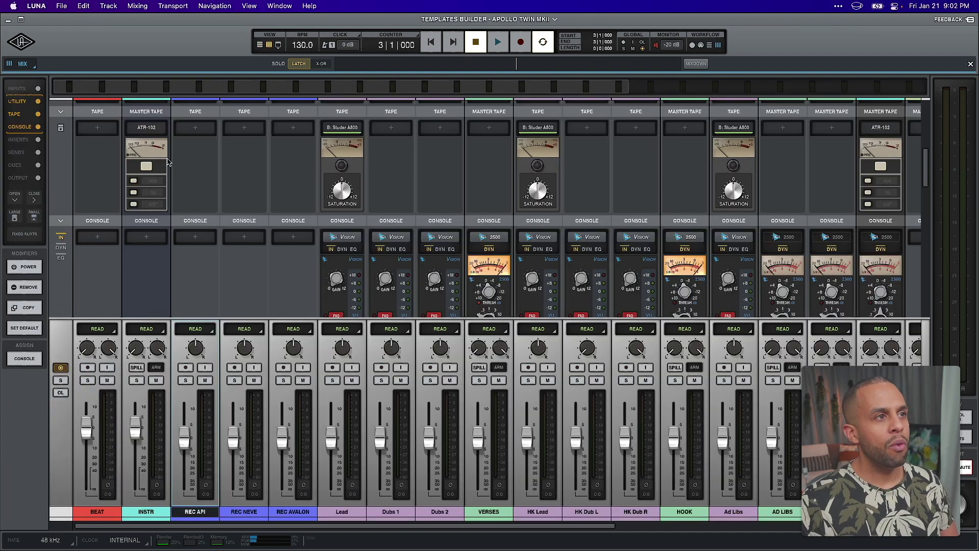
drag(203, 317, 203, 364)
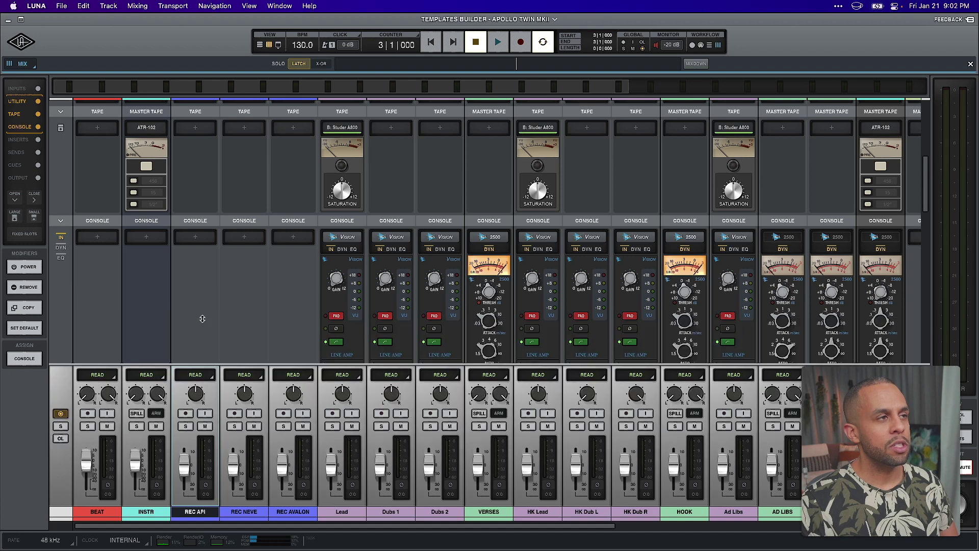
scroll(206, 284, up, 2)
scroll(206, 284, up, 5)
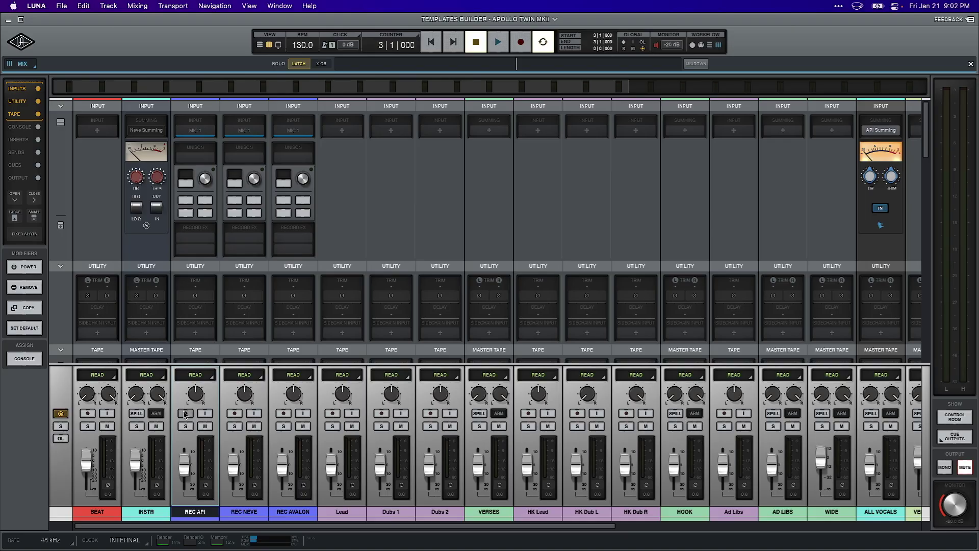
Step: Arm REC API with +48V allowed, then review its API preamp and the Neve and Avalon preamps
click(185, 414)
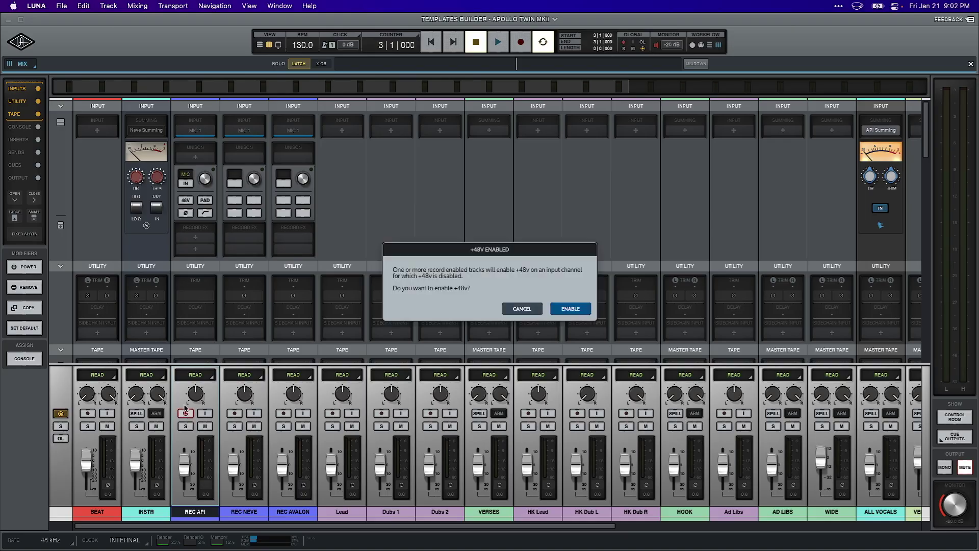
click(577, 312)
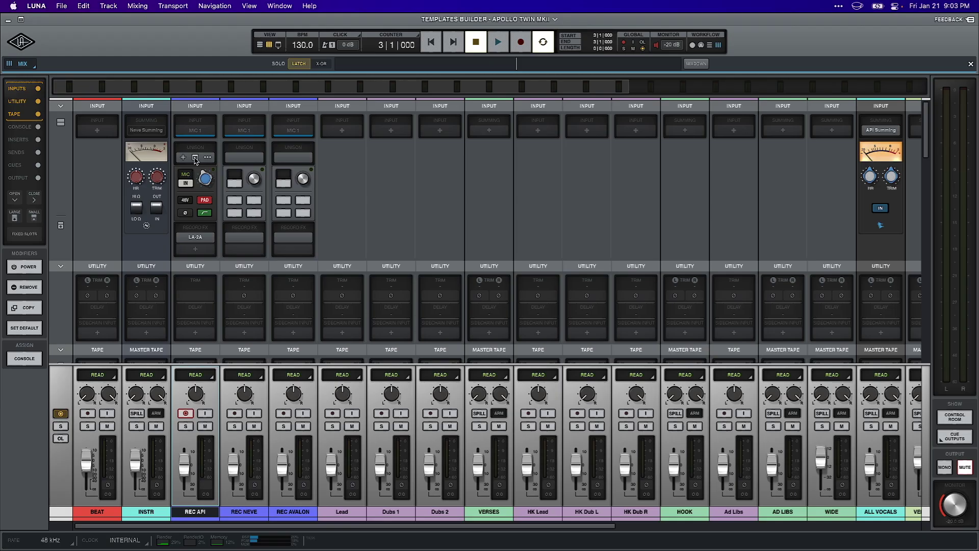
click(195, 156)
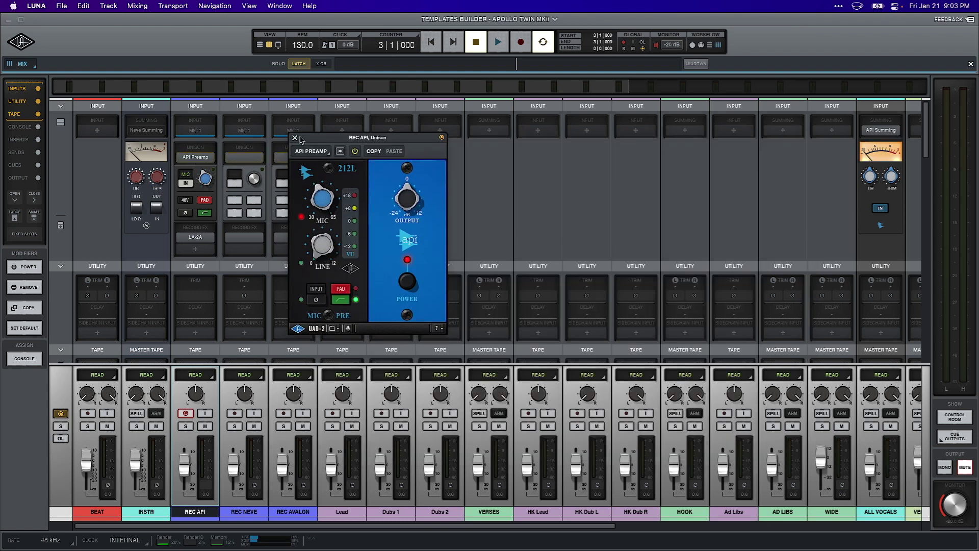
click(244, 157)
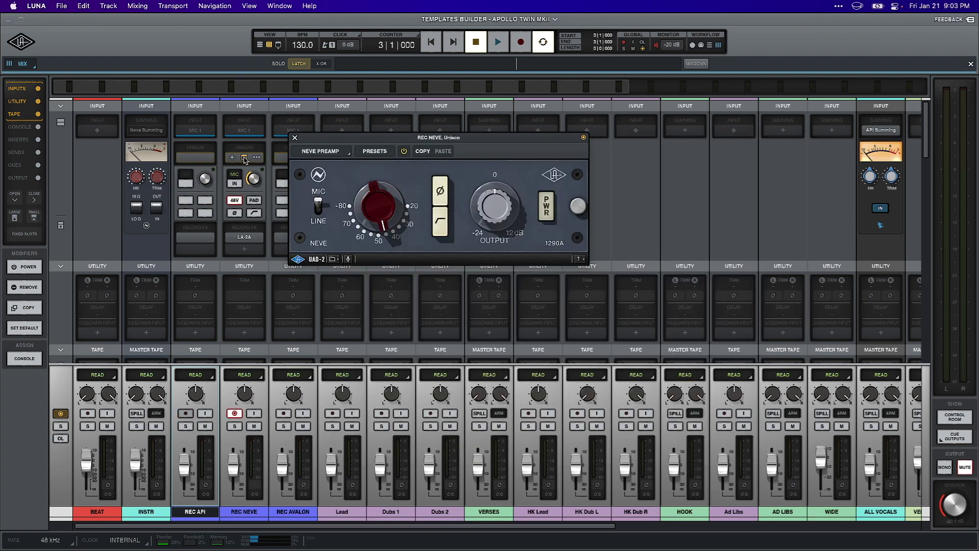
click(295, 137)
click(286, 151)
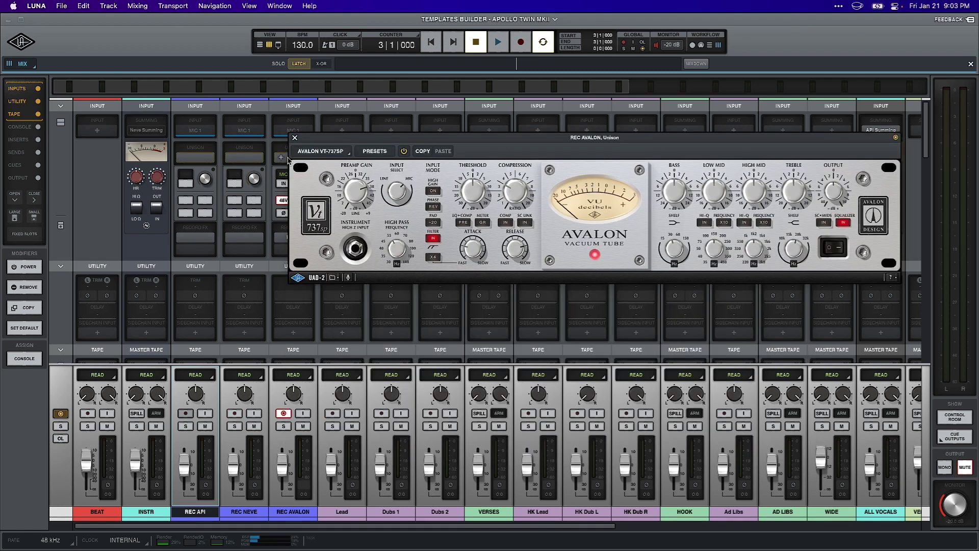
click(294, 138)
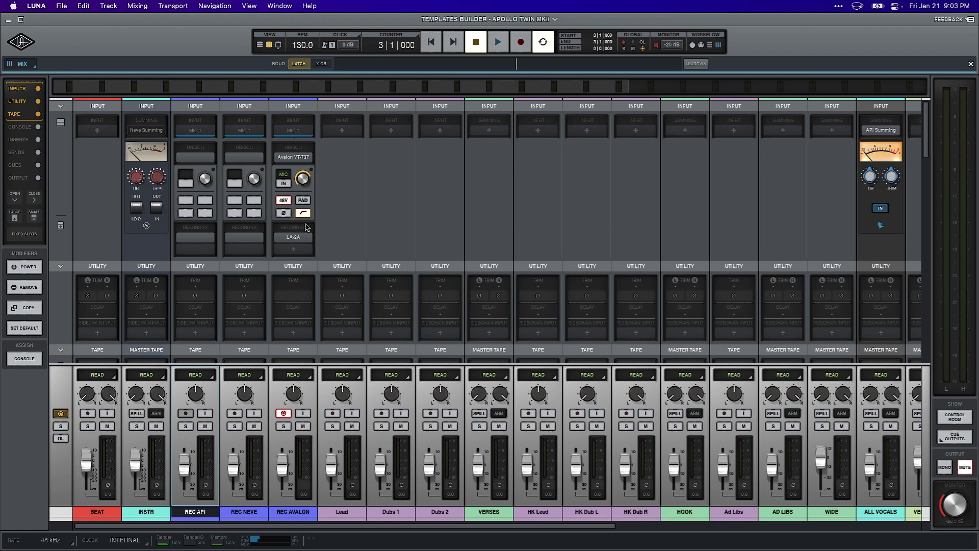
scroll(307, 227, down, 10)
Step: Open and close the RealVerb-Pro on VERB.CHAMBER and the P Delay Mod on DELAY 1/8
scroll(306, 227, down, 8)
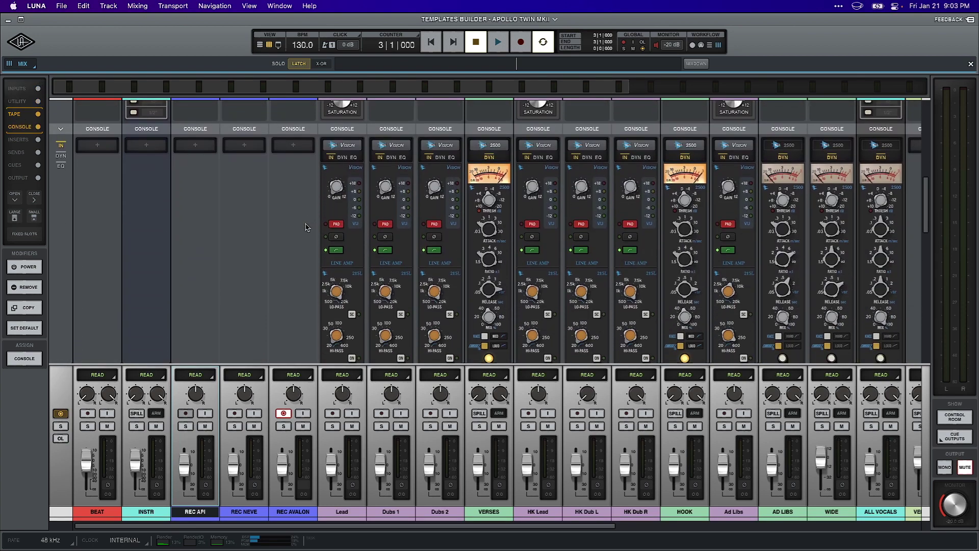
mouse_move(304, 272)
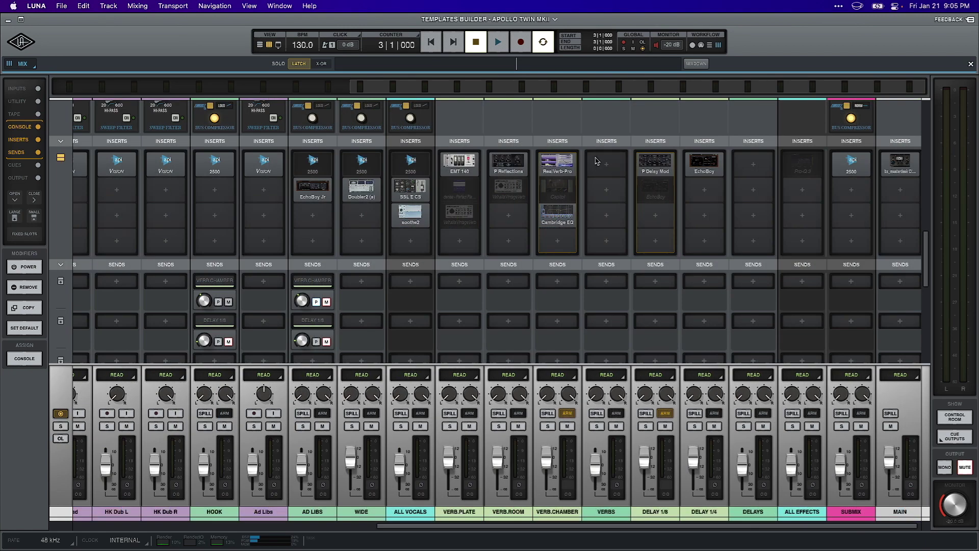
click(560, 163)
drag(486, 131, 486, 127)
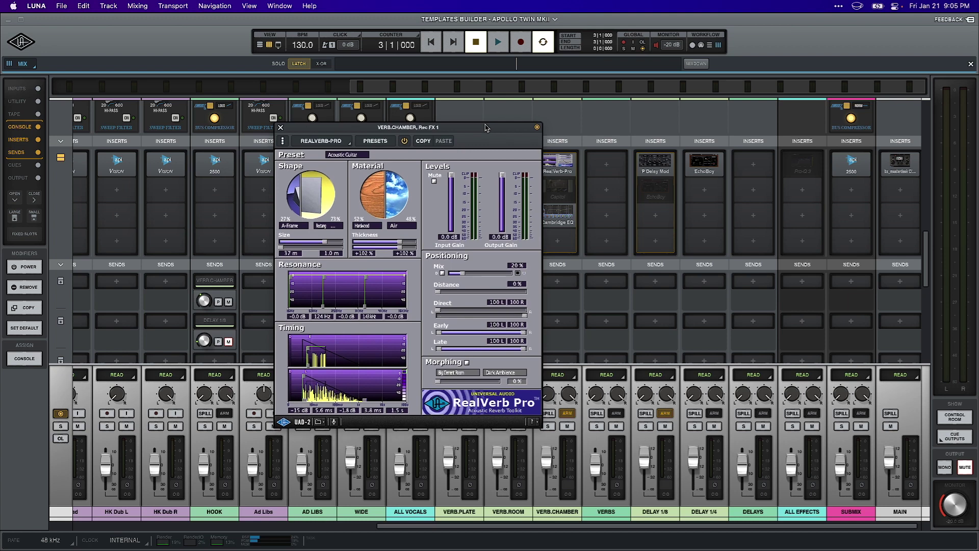
click(280, 127)
click(656, 164)
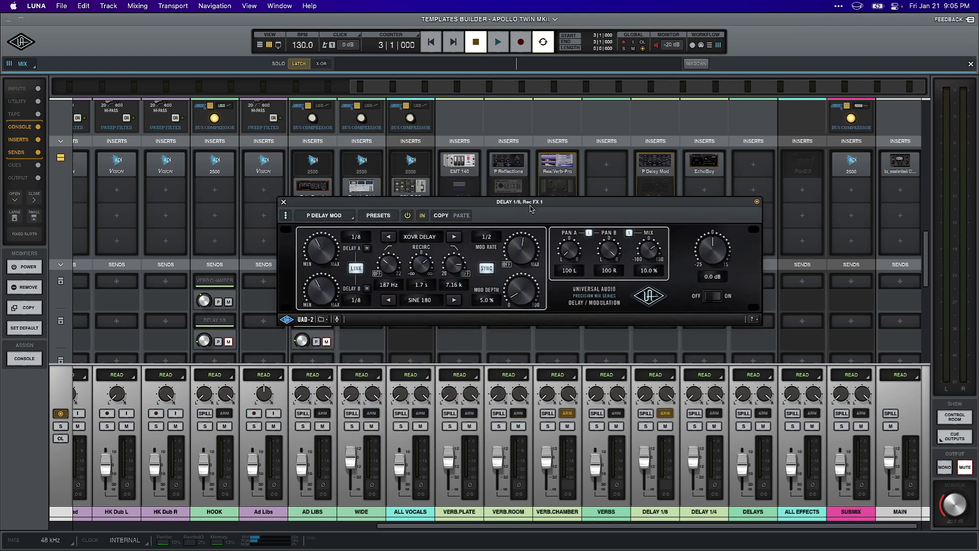
click(283, 202)
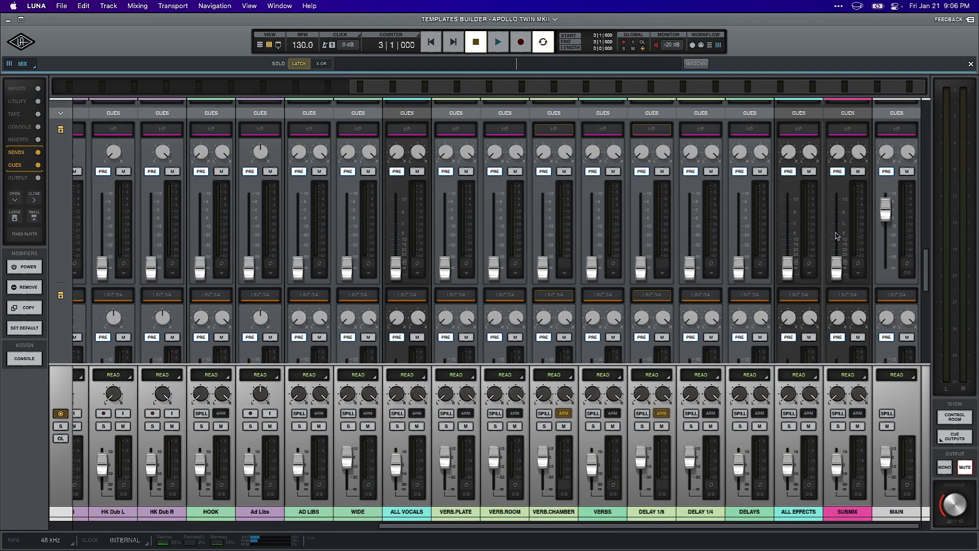
Step: Unmute REC AVALON's LINE 3/4 cue send in the mixer's Cues section
scroll(886, 257, down, 3)
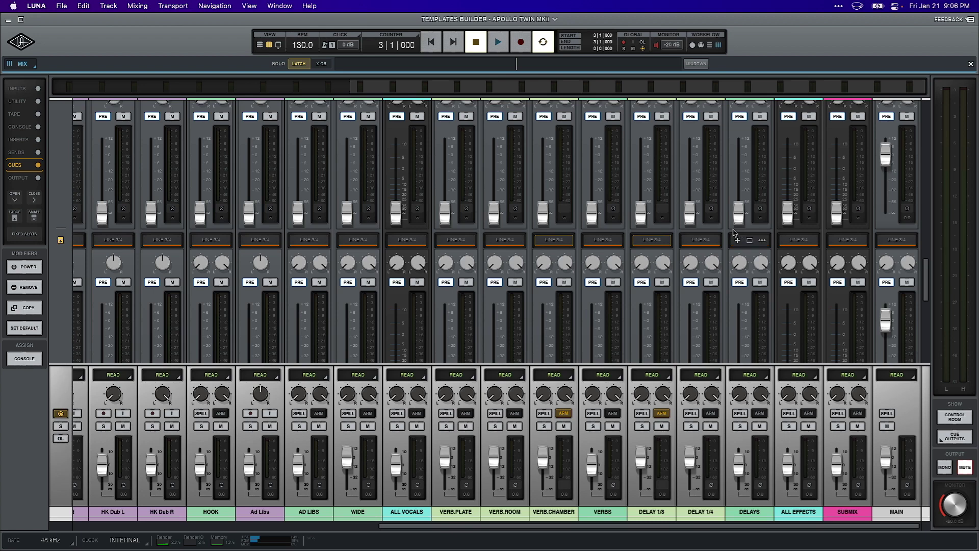
scroll(685, 234, left, 15)
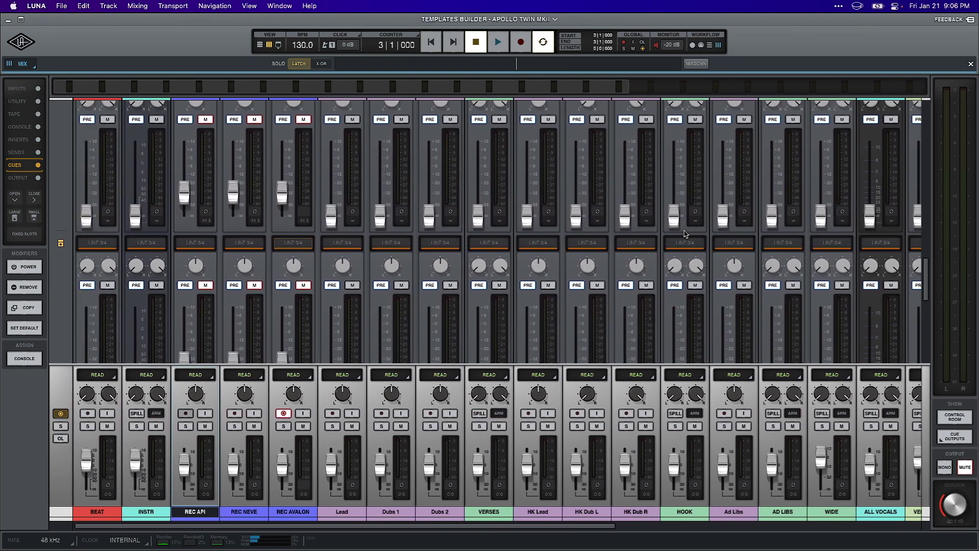
scroll(237, 219, down, 1)
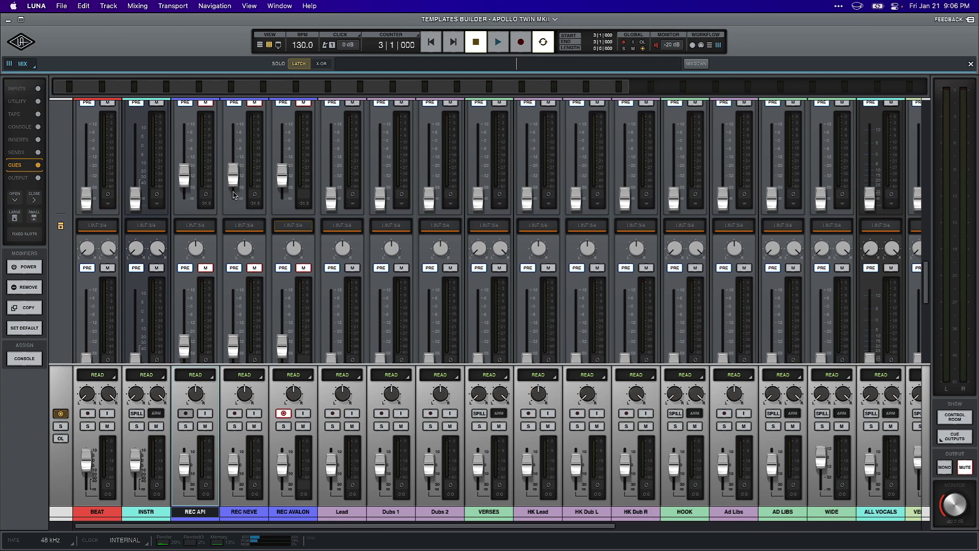
scroll(276, 187, up, 4)
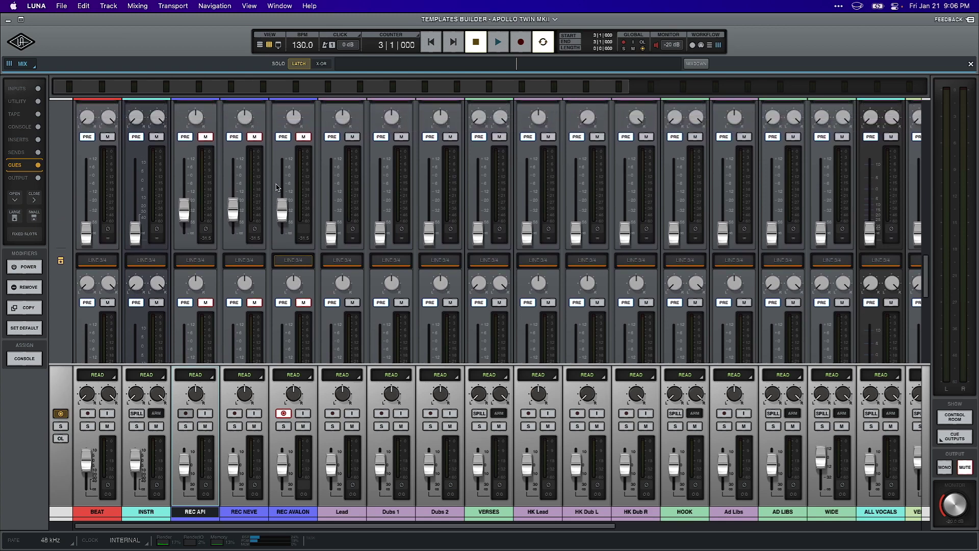
scroll(243, 228, down, 4)
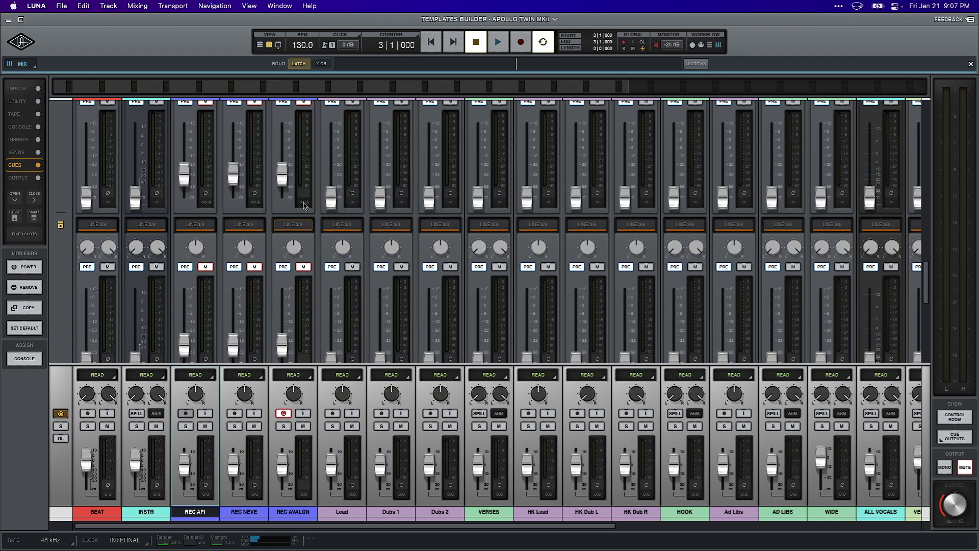
click(304, 267)
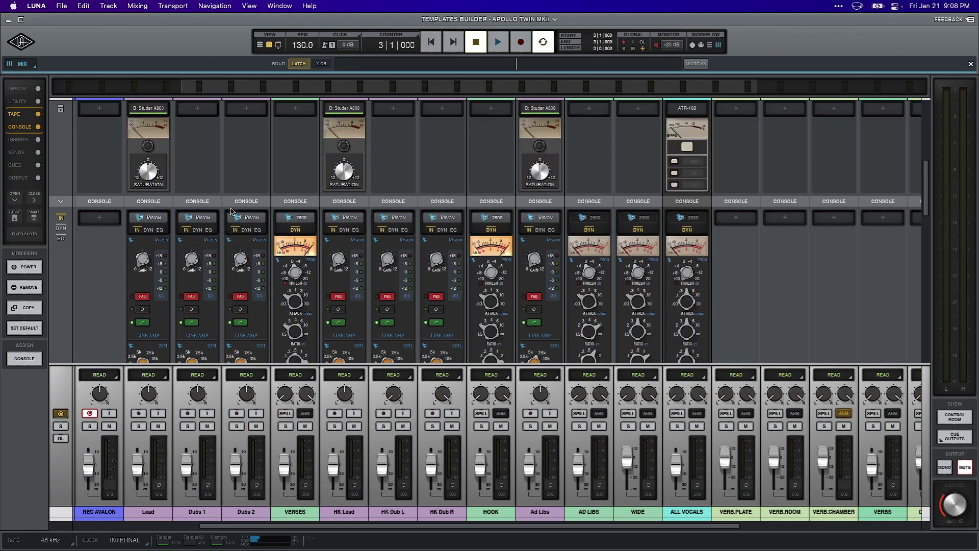
scroll(230, 211, up, 4)
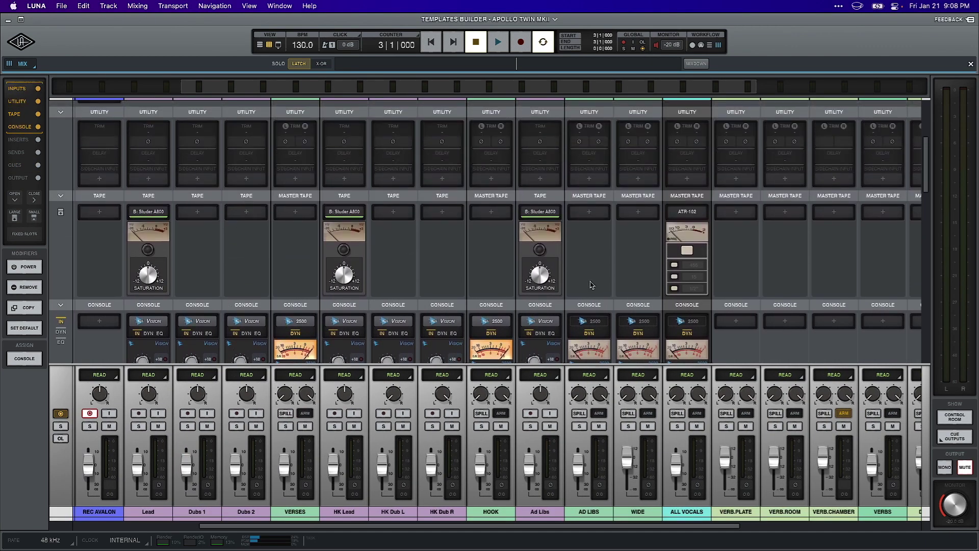
scroll(694, 242, up, 6)
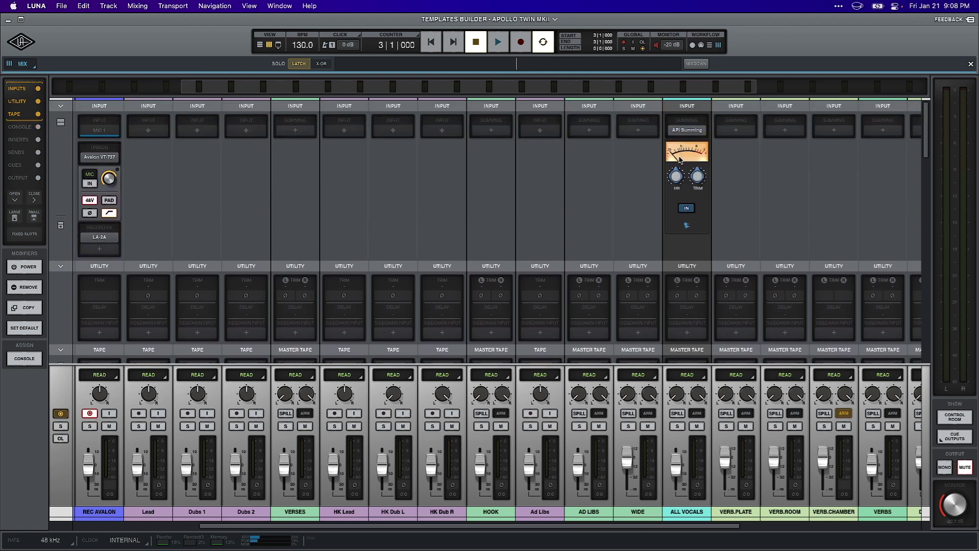
scroll(240, 167, left, 5)
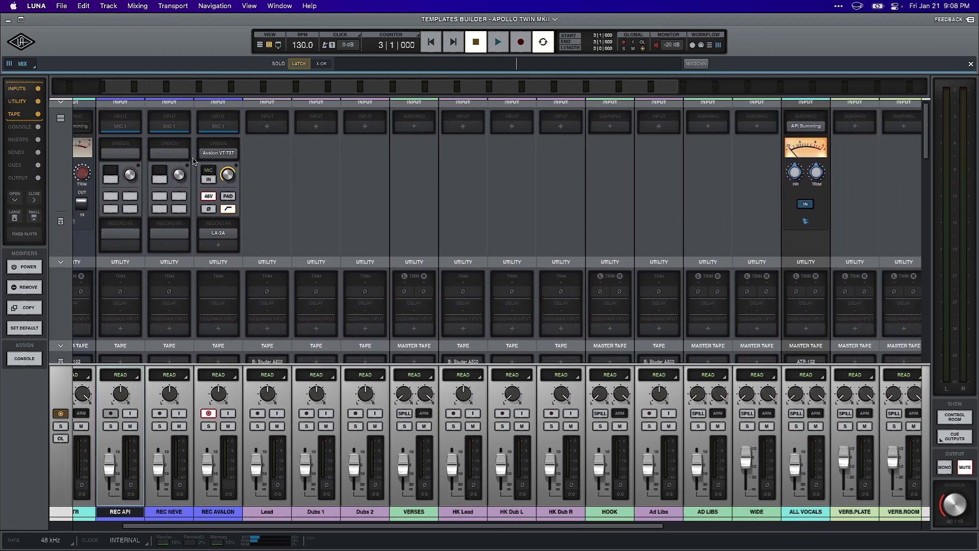